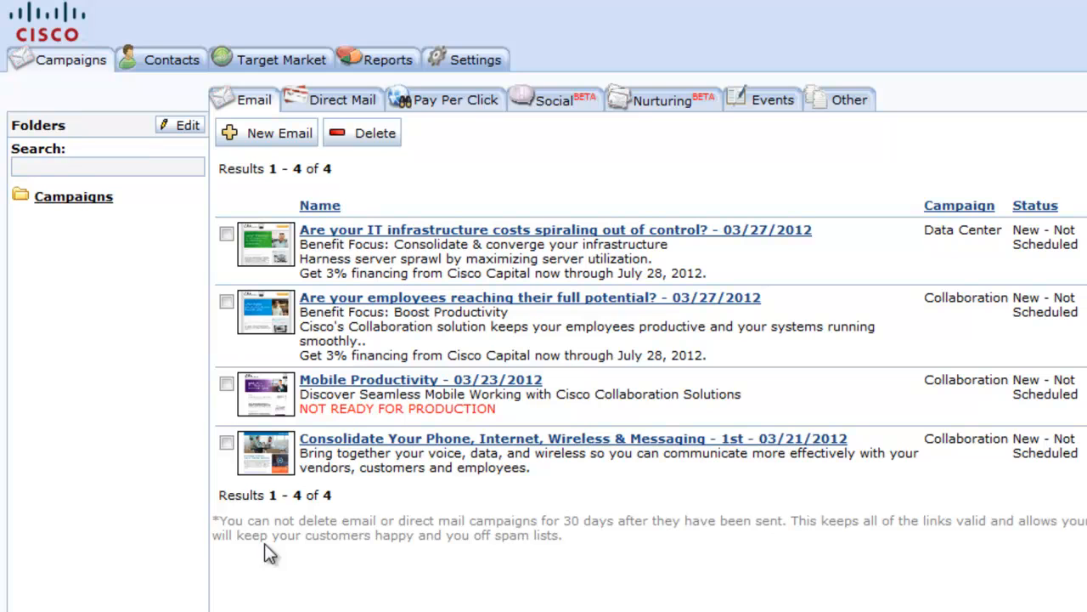
Step: Create a new direct mail campaign from the ready-made Borderless Networks - Postcard template
{"action": "left_click", "coordinate": [370, 106]}
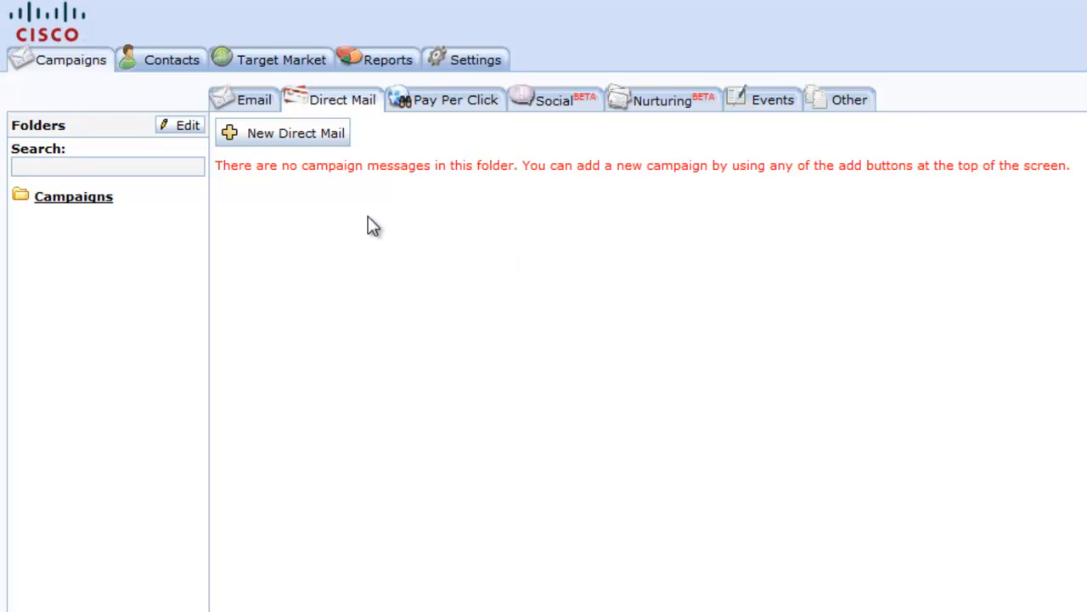
{"action": "left_click", "coordinate": [285, 138]}
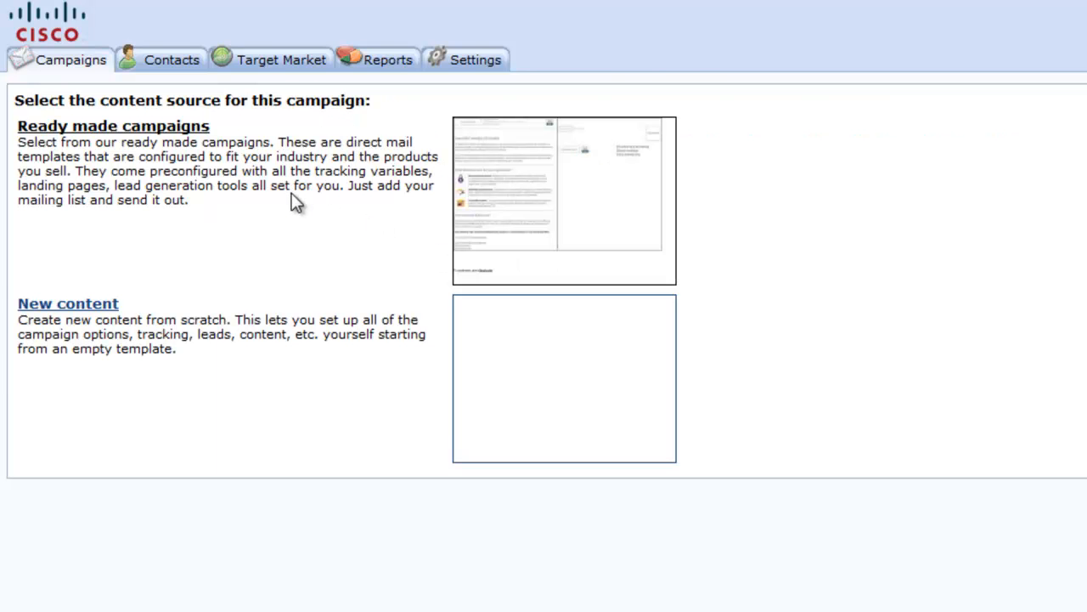
{"action": "left_click", "coordinate": [116, 131]}
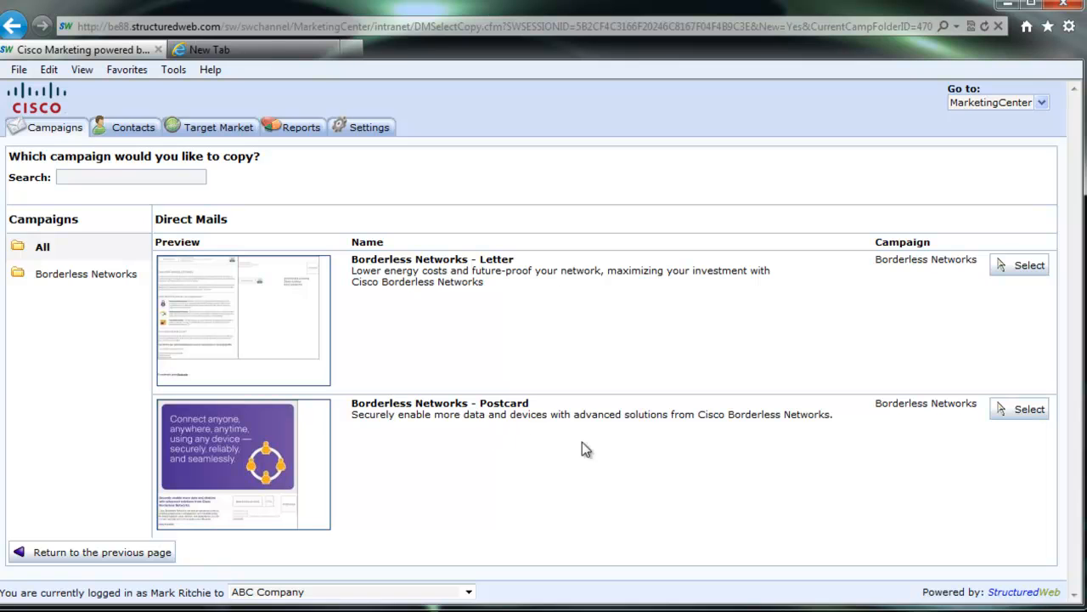
{"action": "left_click", "coordinate": [1018, 416]}
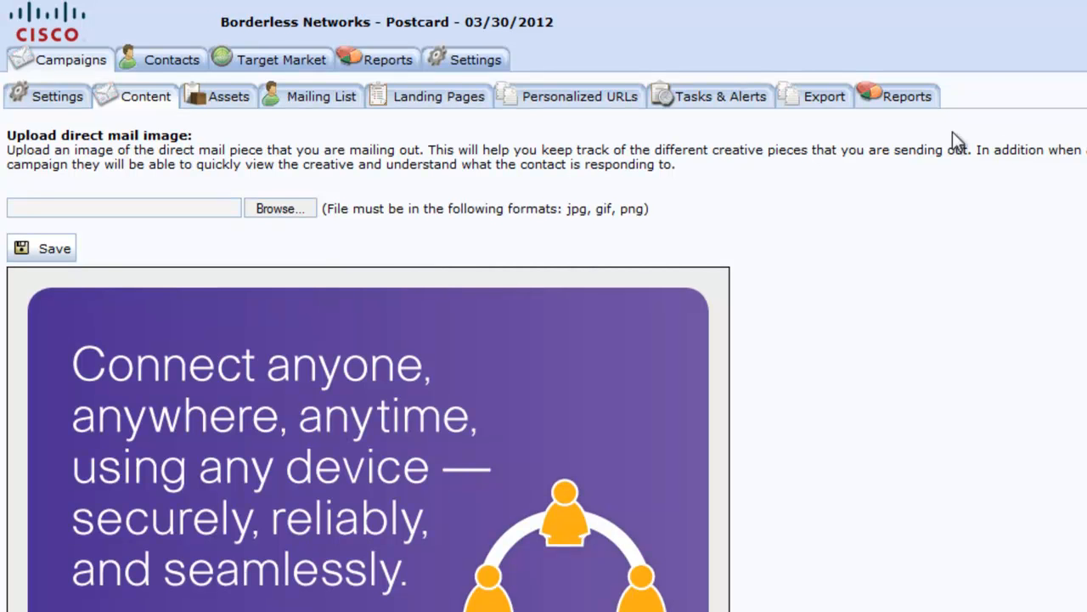
Step: Review the postcard campaign's settings, its content image and the marketing assets used in it
{"action": "left_click", "coordinate": [43, 102]}
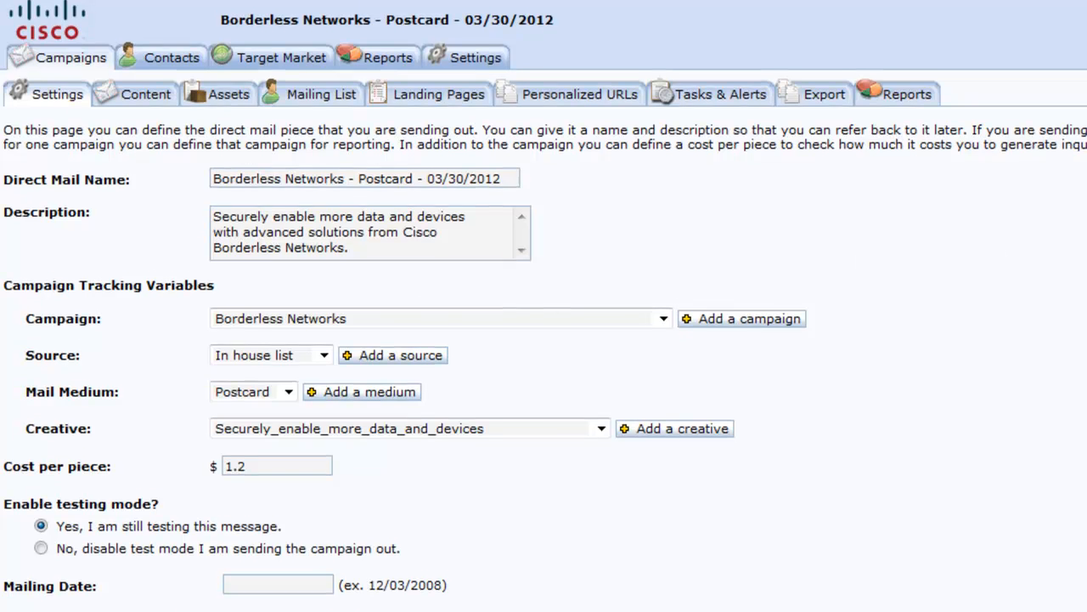
{"action": "scroll", "coordinate": [543, 306], "scroll_direction": "down", "scroll_amount": 2}
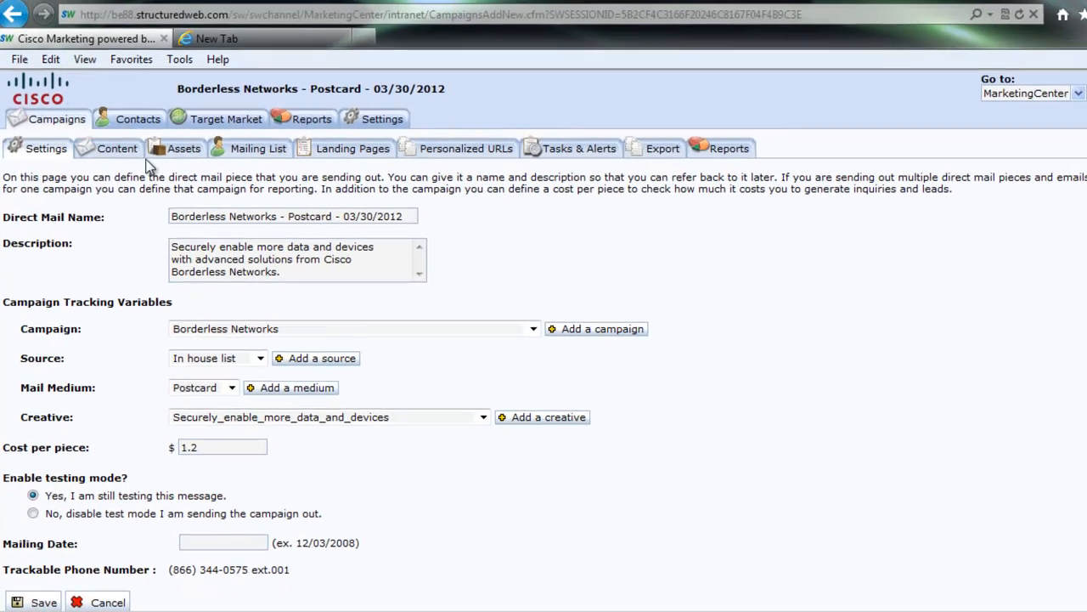
{"action": "left_click", "coordinate": [124, 165]}
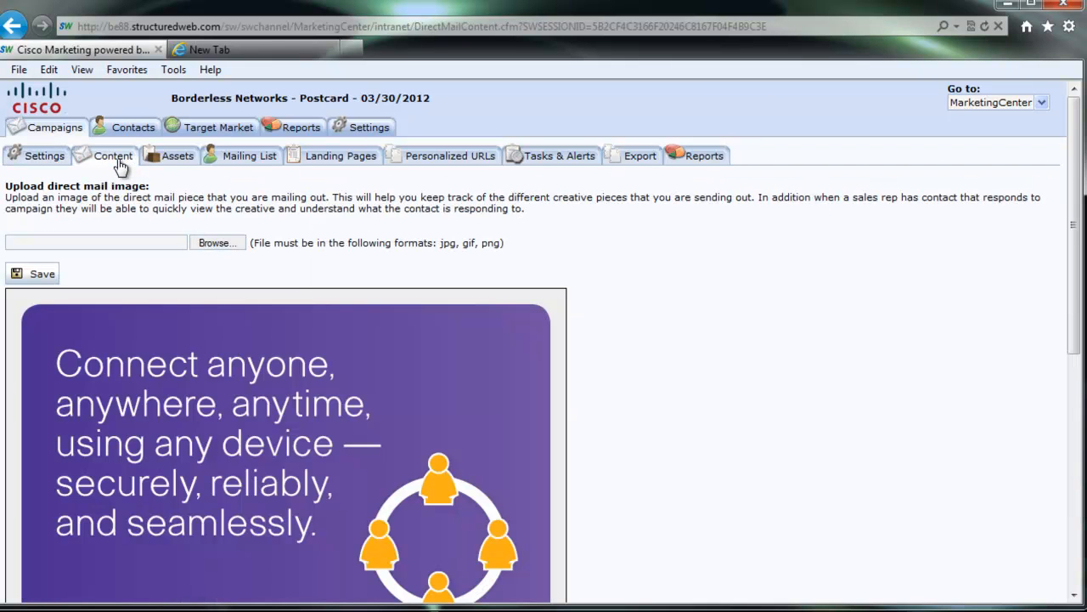
{"action": "scroll", "coordinate": [736, 324], "scroll_direction": "down", "scroll_amount": 3}
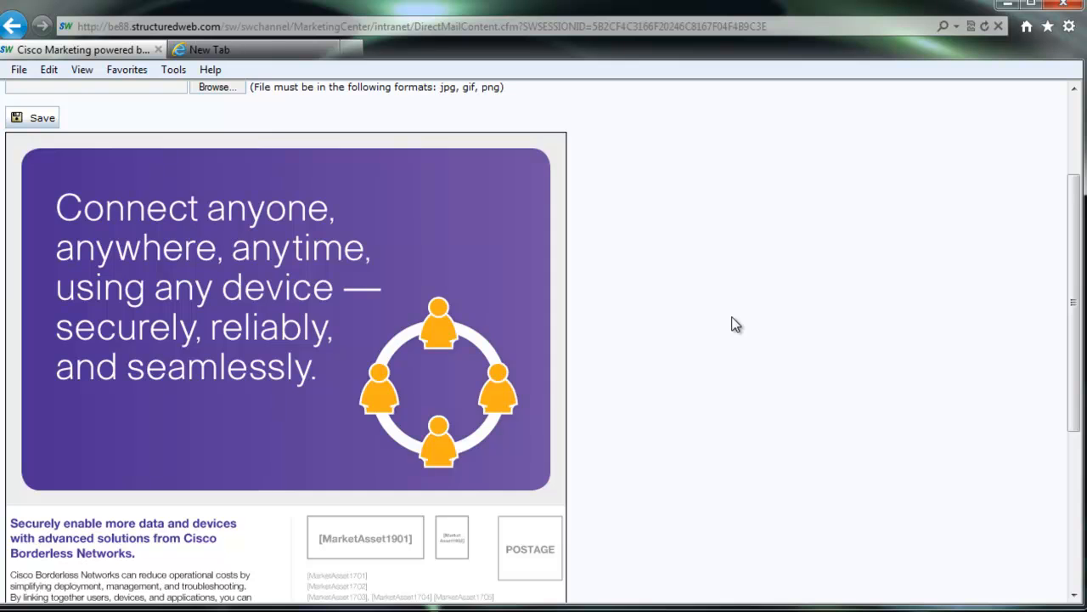
{"action": "scroll", "coordinate": [735, 325], "scroll_direction": "up", "scroll_amount": 3}
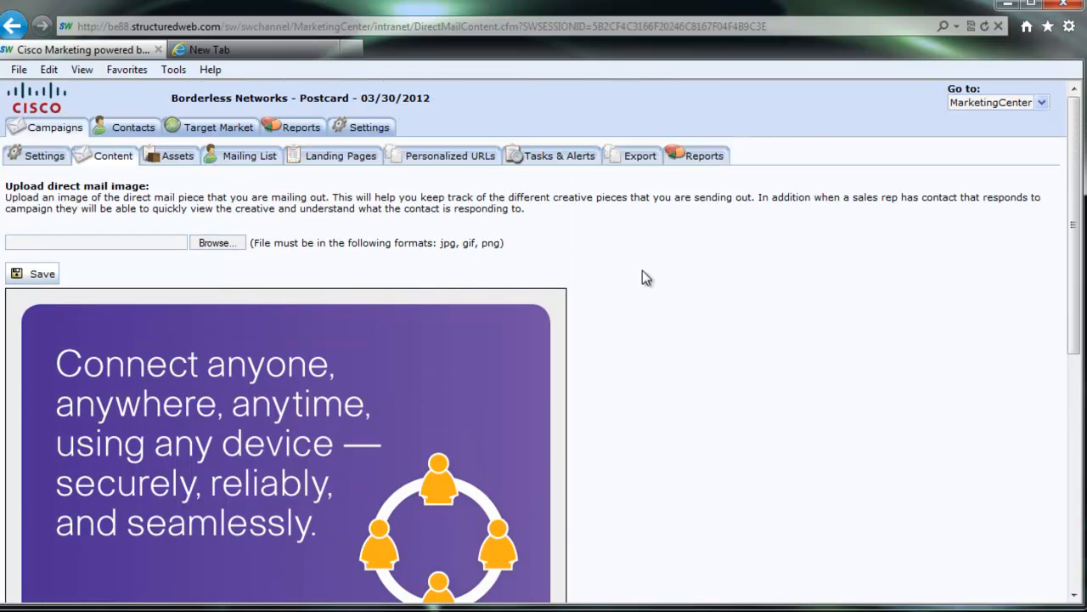
{"action": "left_click", "coordinate": [184, 166]}
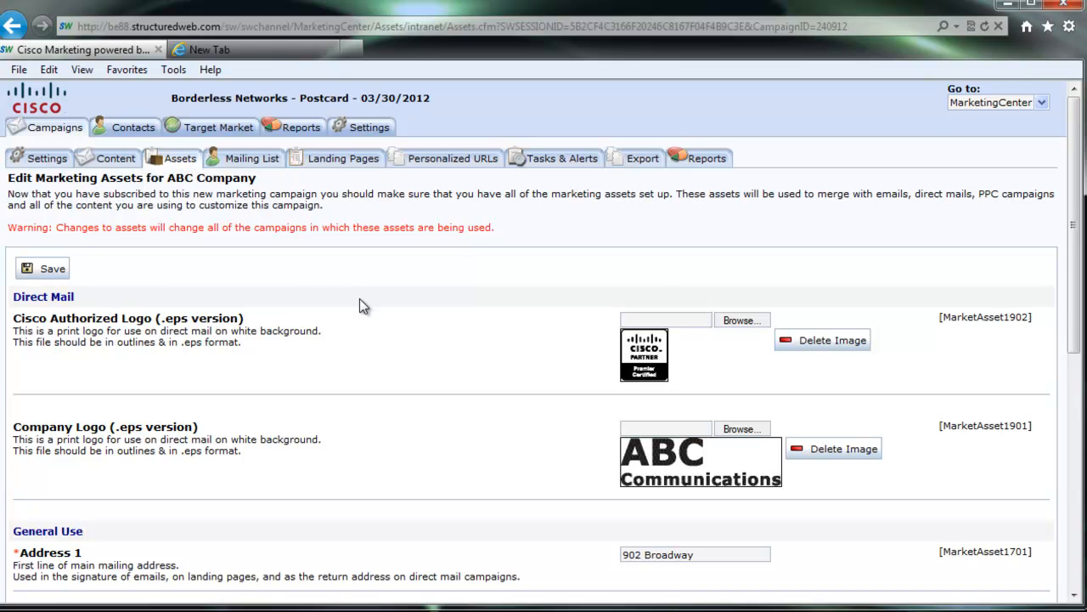
{"action": "mouse_move", "coordinate": [1076, 189]}
{"action": "left_mouse_down"}
{"action": "mouse_move", "coordinate": [1078, 409]}
{"action": "mouse_move", "coordinate": [1079, 189]}
{"action": "left_mouse_up"}
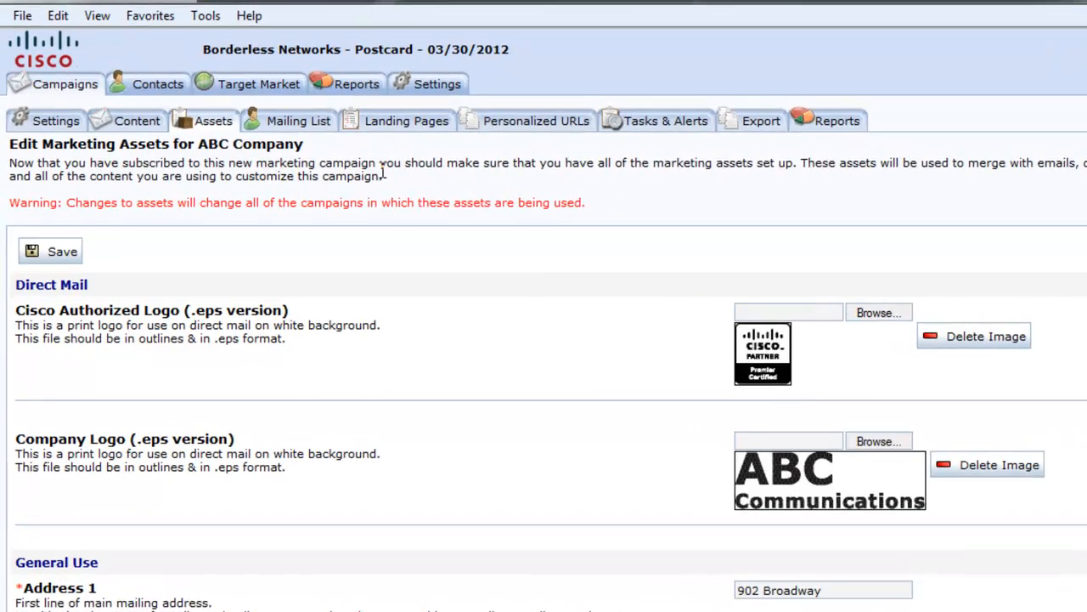
Step: Add the Direct Mail Postcard group to the campaign's mailing list
{"action": "left_click", "coordinate": [306, 122]}
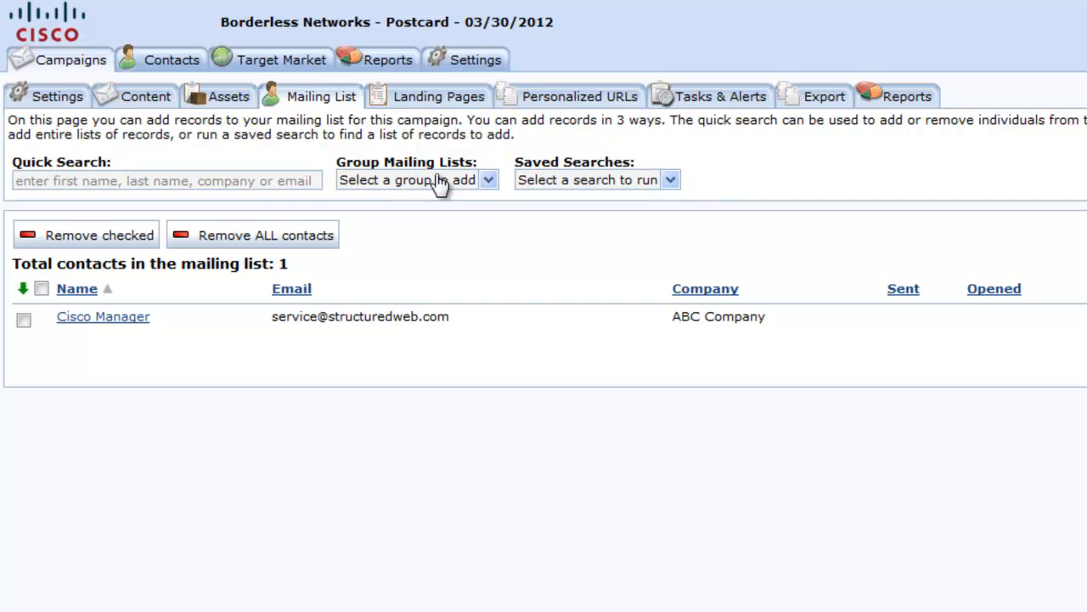
{"action": "left_click", "coordinate": [489, 182]}
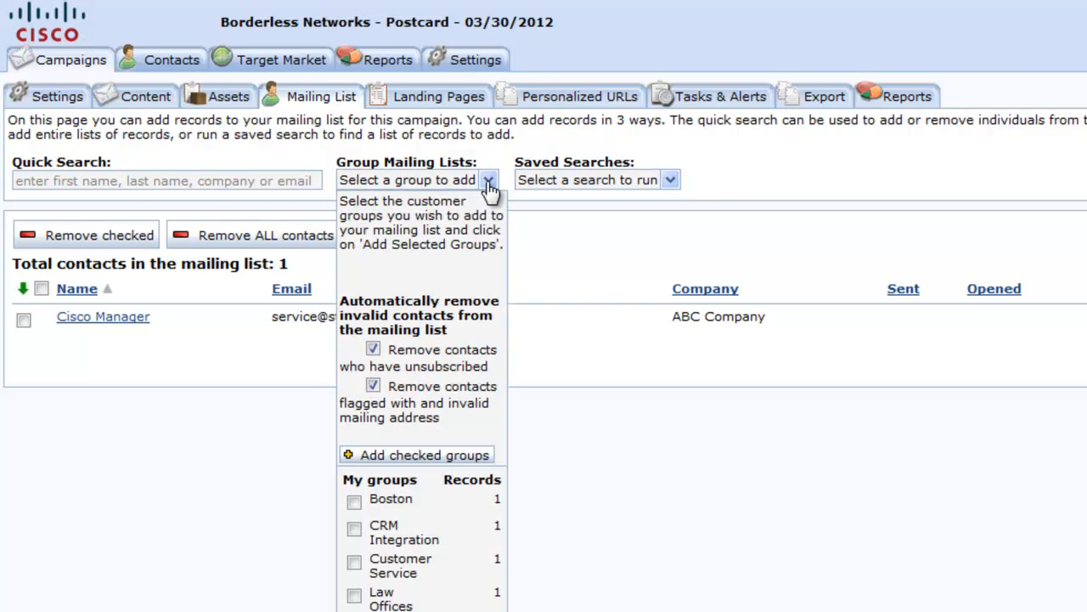
{"action": "scroll", "coordinate": [481, 251], "scroll_direction": "down", "scroll_amount": 4}
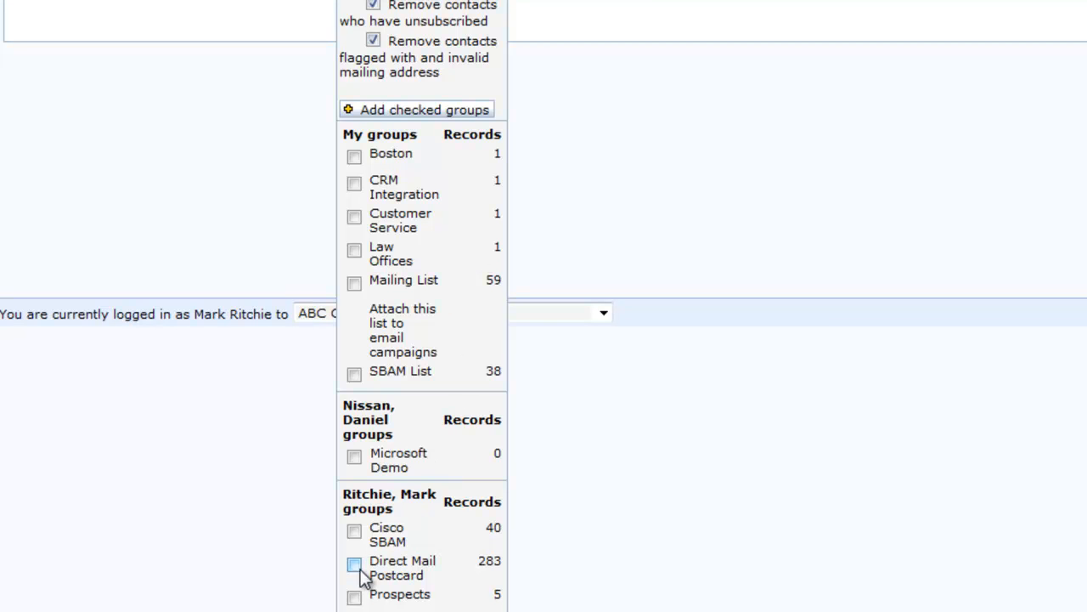
{"action": "left_click", "coordinate": [358, 567]}
{"action": "left_click", "coordinate": [398, 113]}
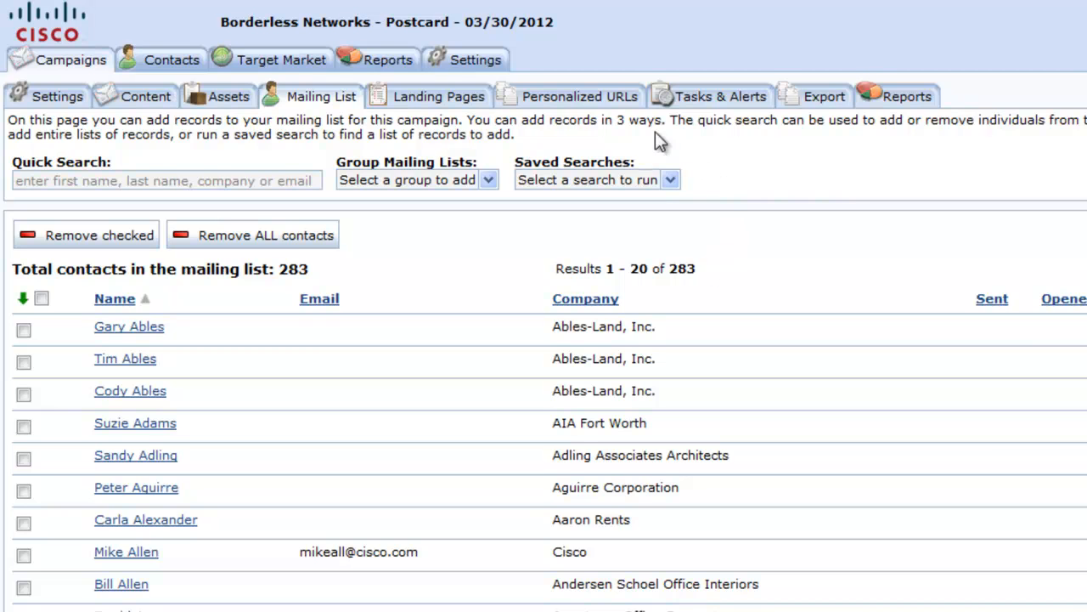
{"action": "left_click", "coordinate": [615, 104]}
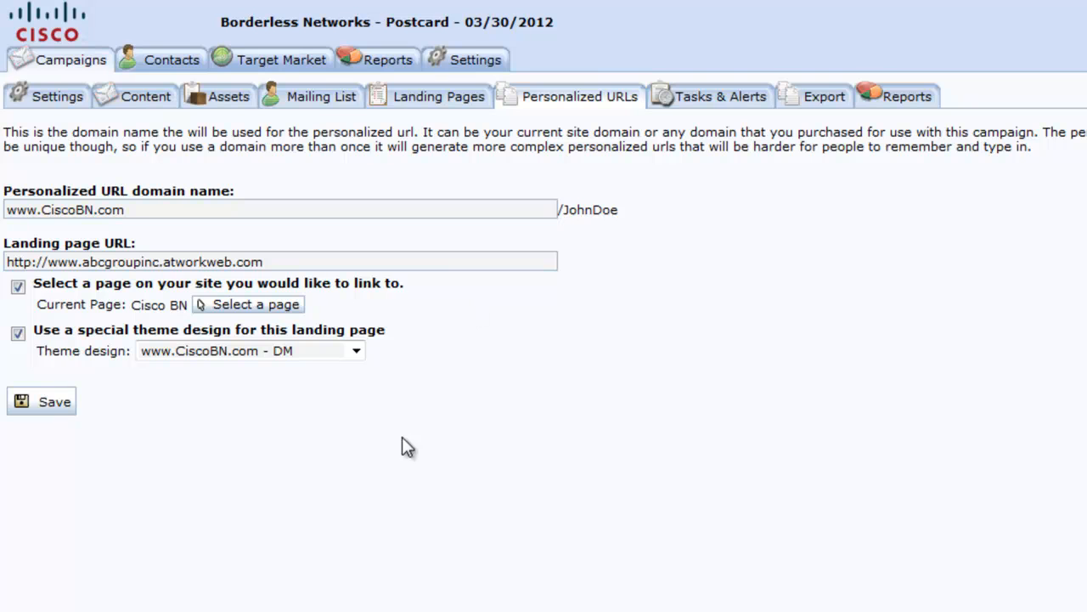
{"action": "left_click", "coordinate": [49, 404]}
Step: Assign the new-lead task for personalized URL visits to a specific team member and save the tasks and alerts
{"action": "left_click", "coordinate": [726, 103]}
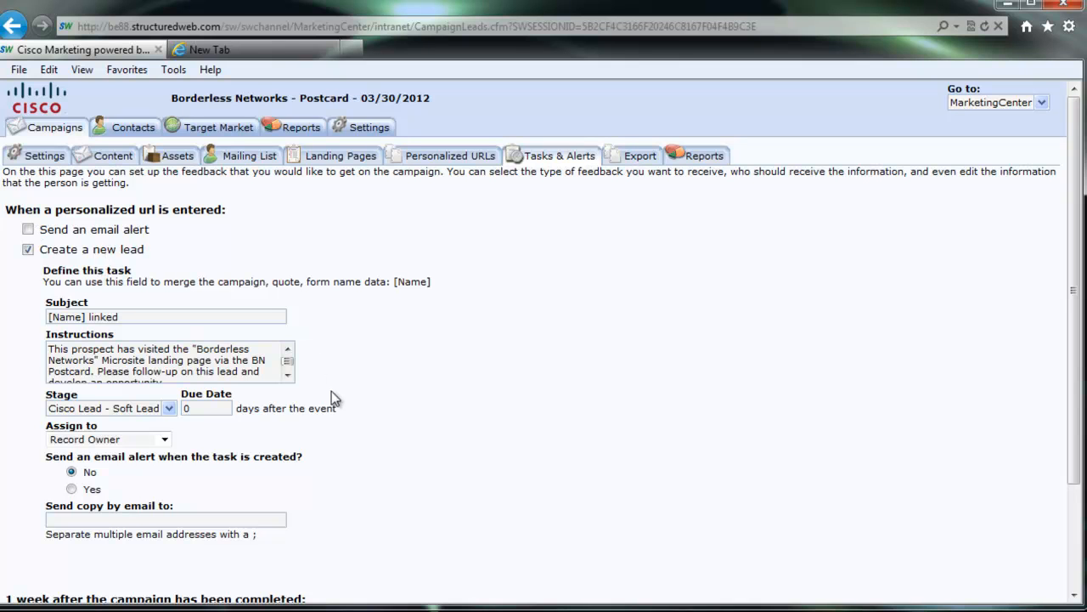
{"action": "left_click", "coordinate": [164, 440]}
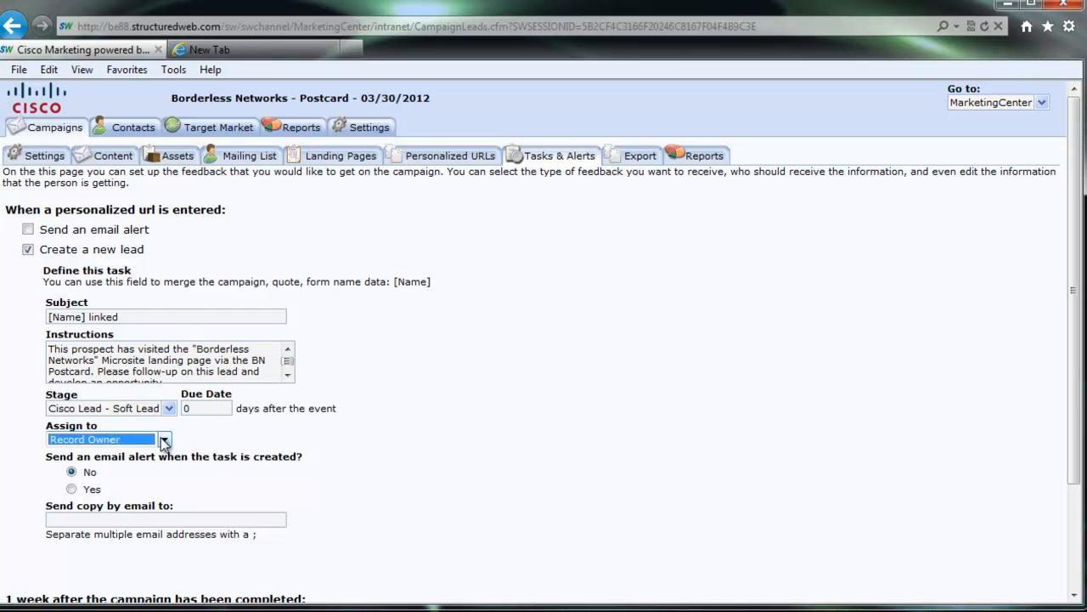
{"action": "left_click", "coordinate": [139, 413]}
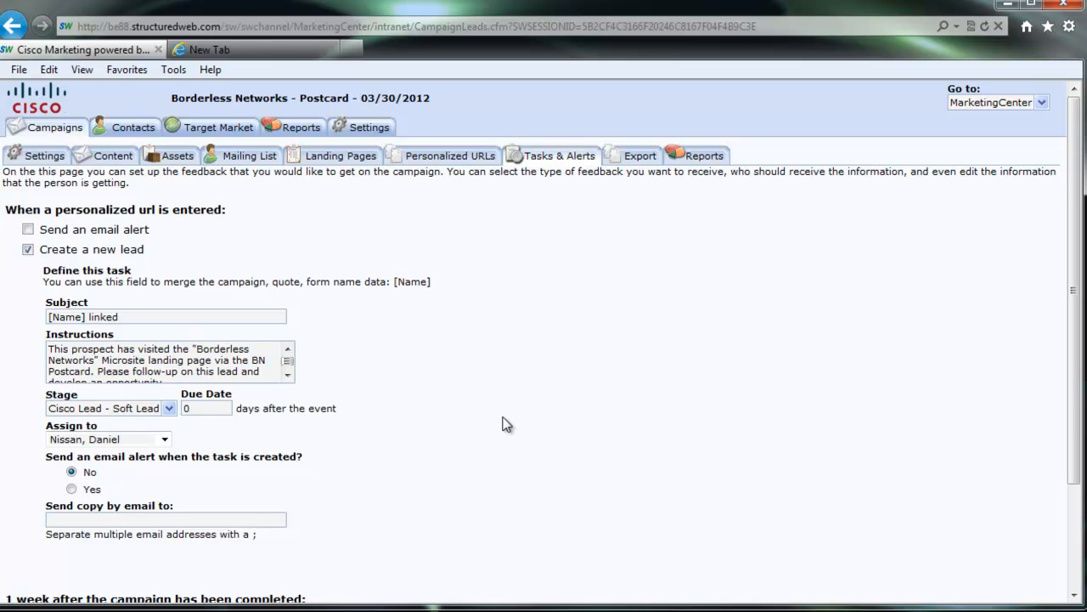
{"action": "scroll", "coordinate": [506, 424], "scroll_direction": "down", "scroll_amount": 2}
{"action": "scroll", "coordinate": [507, 424], "scroll_direction": "down", "scroll_amount": 2}
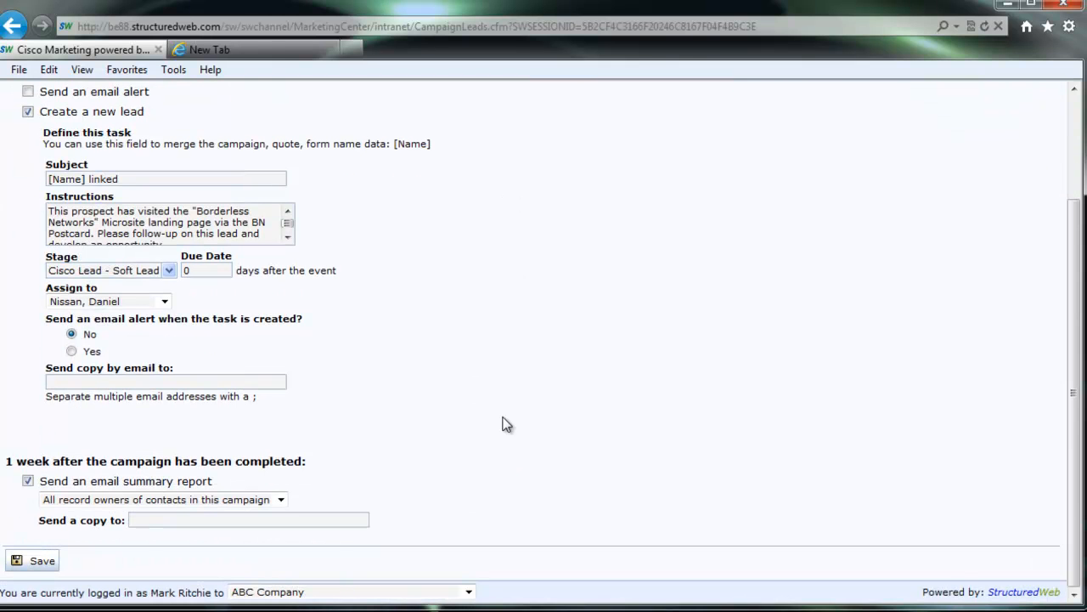
{"action": "left_click", "coordinate": [42, 563]}
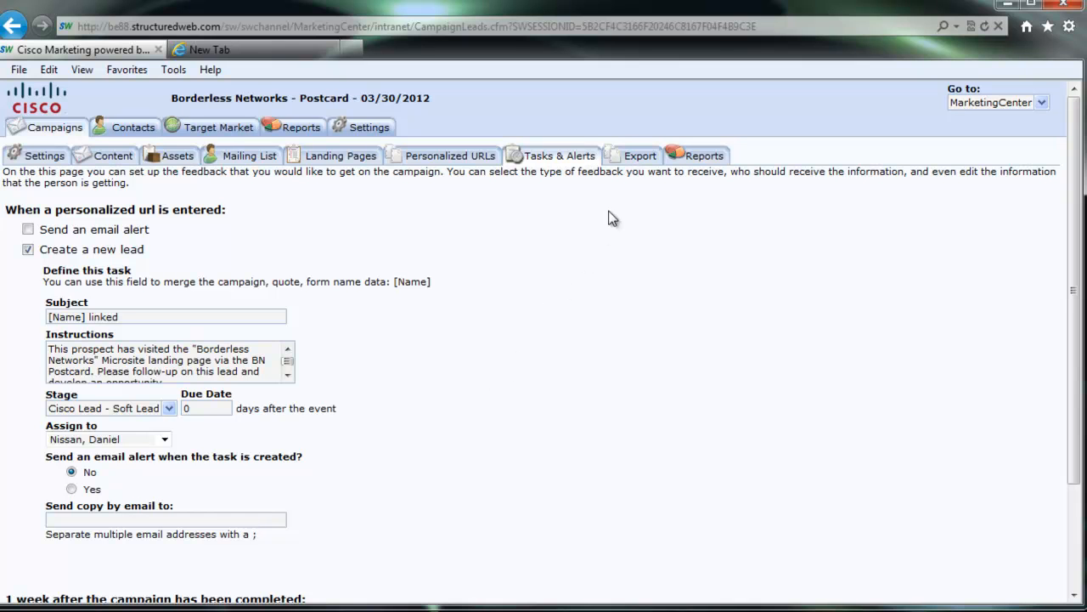
Step: Export the campaign's mailing list and open the sample mailing list CSV file without saving it
{"action": "left_click", "coordinate": [639, 159]}
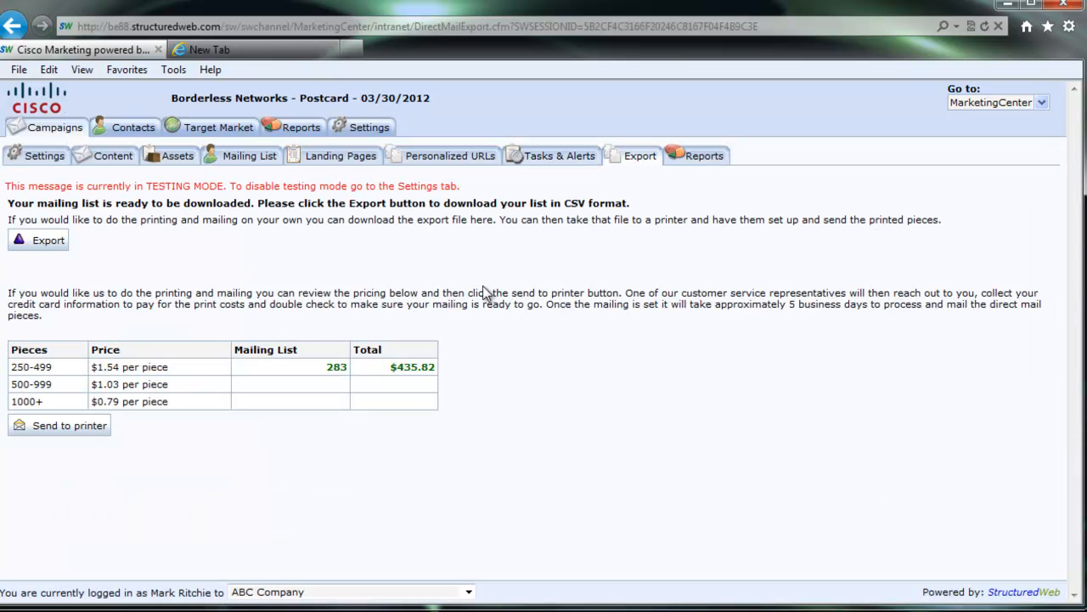
{"action": "left_click", "coordinate": [53, 247]}
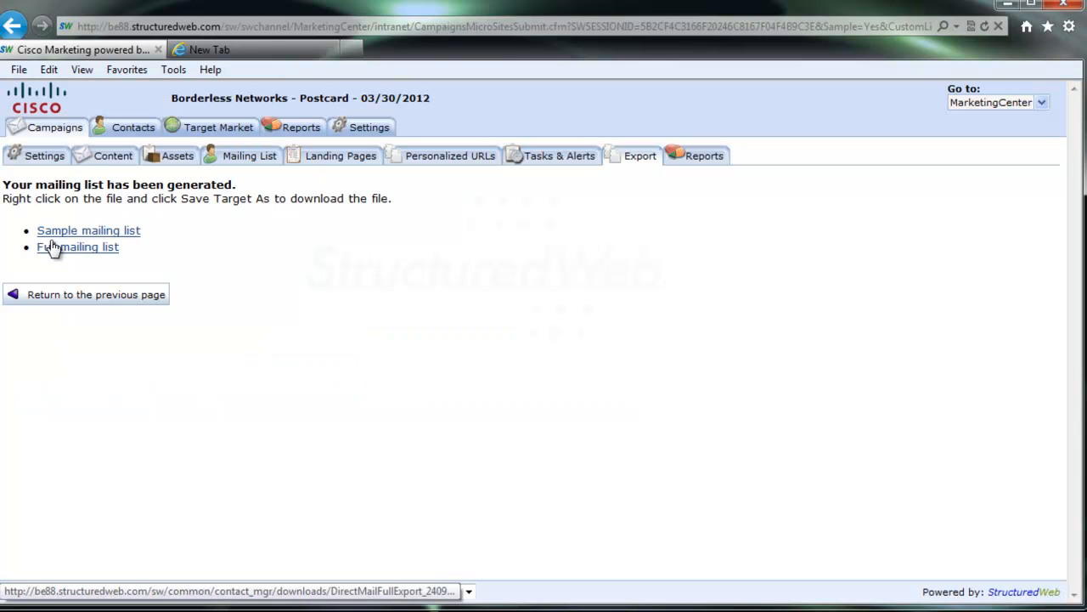
{"action": "left_click", "coordinate": [120, 239]}
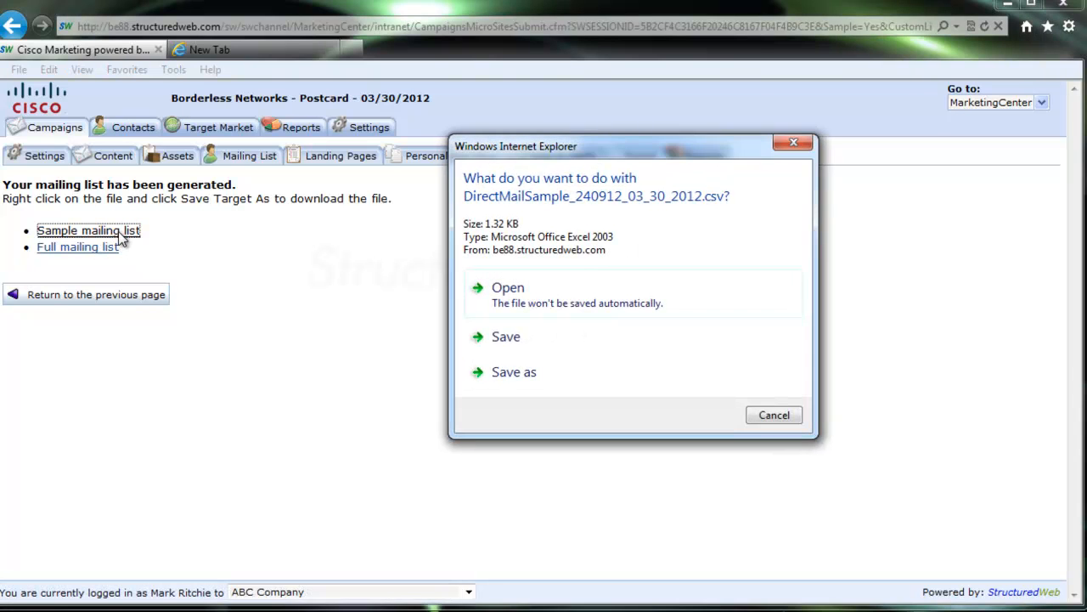
{"action": "left_click", "coordinate": [507, 290]}
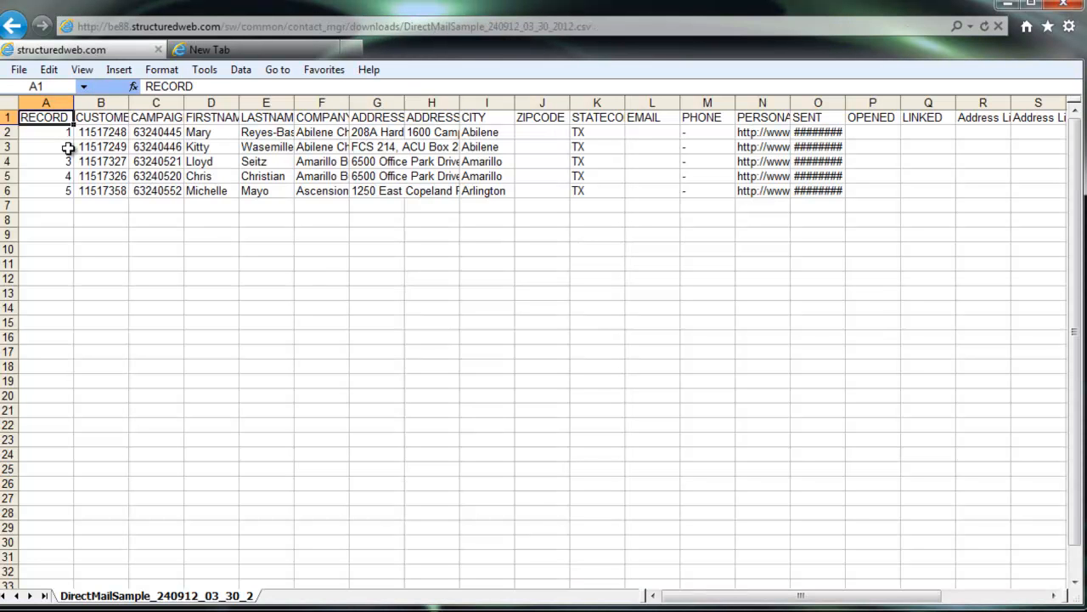
Step: Fit the CUSTOMERID and personalized URL columns to inspect the sample list, and return to the campaign's export page
{"action": "left_click", "coordinate": [123, 101]}
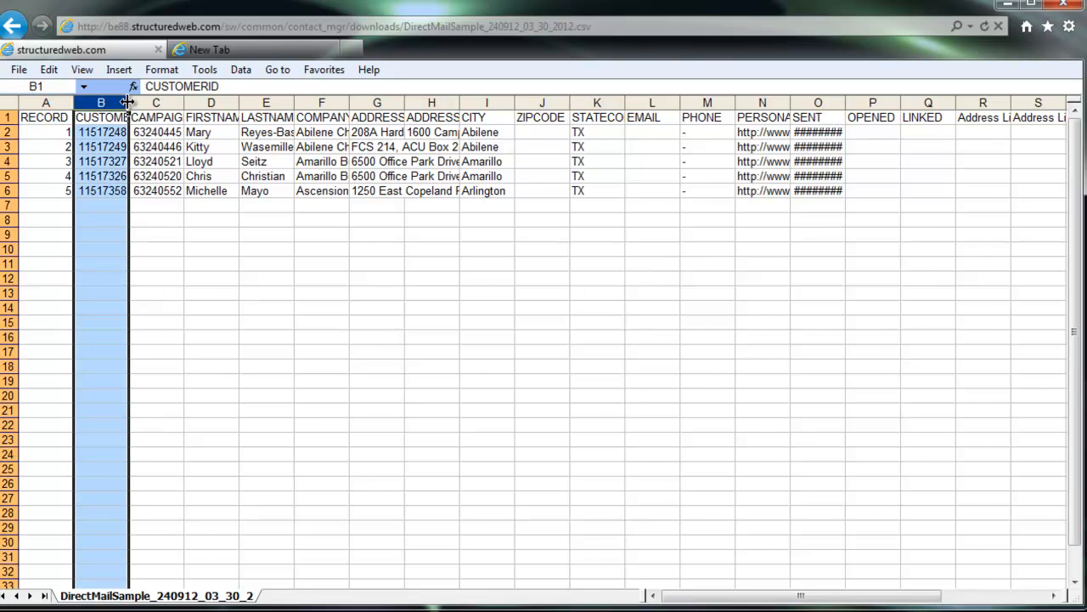
{"action": "double_click", "coordinate": [126, 100]}
{"action": "left_click", "coordinate": [286, 366]}
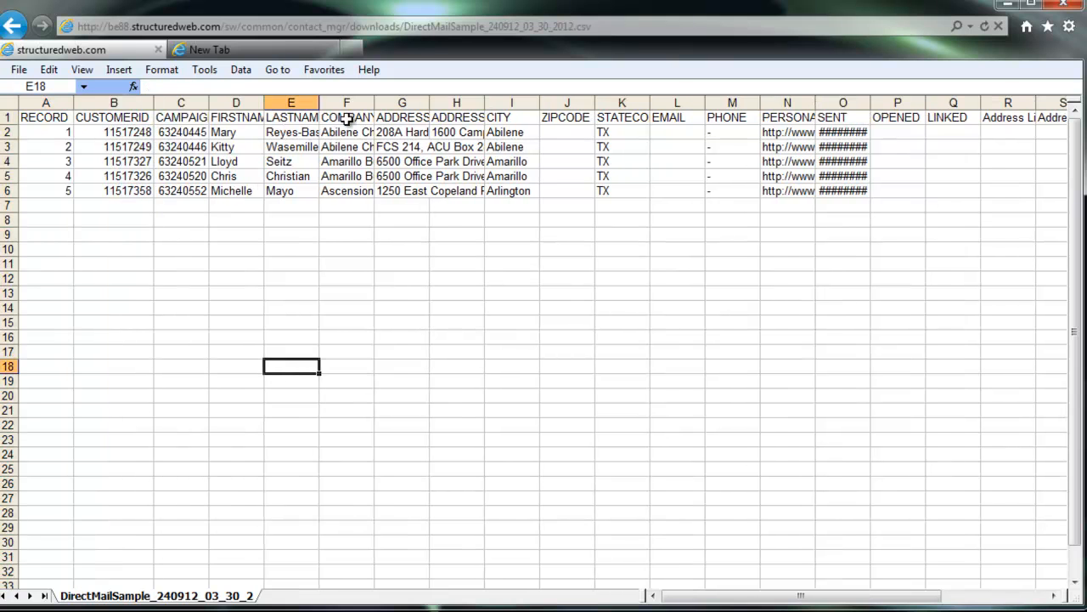
{"action": "double_click", "coordinate": [816, 102]}
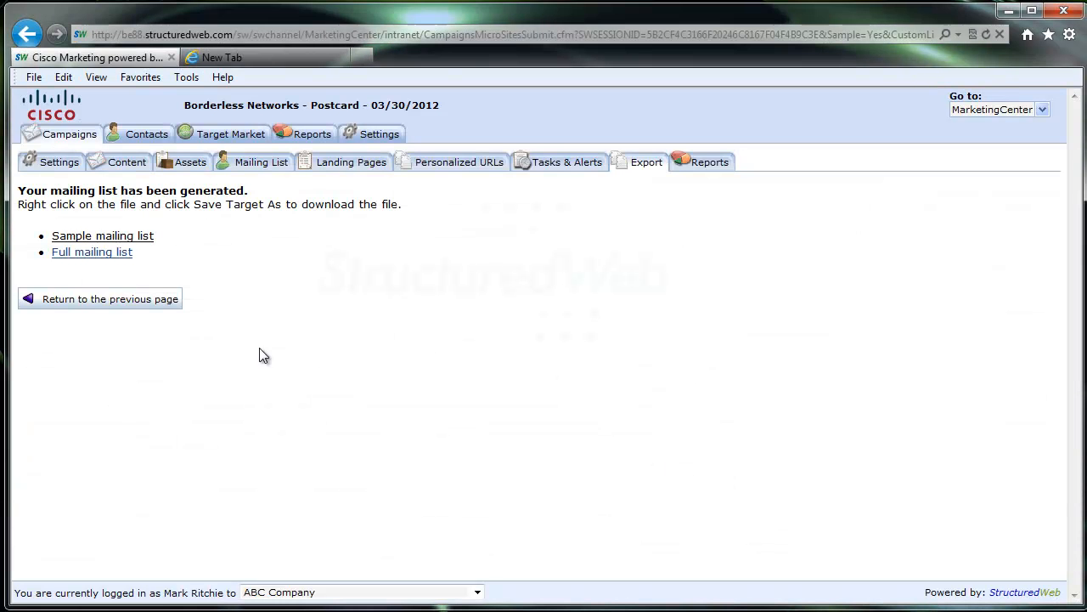
{"action": "left_click", "coordinate": [111, 304]}
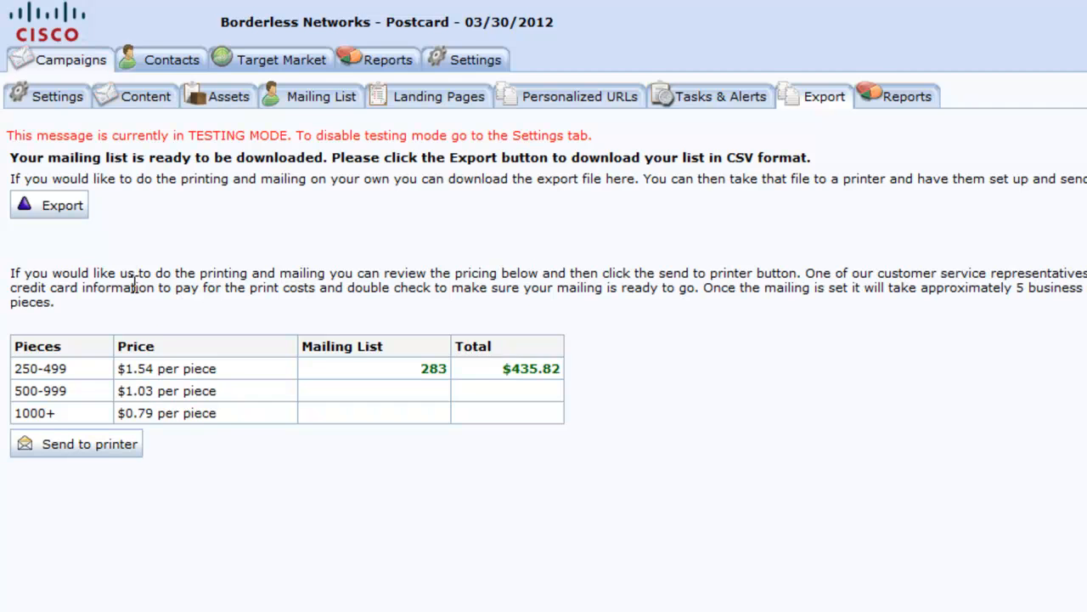
Step: Disable testing mode in the campaign's settings, save, and send the postcard mailing to the printer
{"action": "left_click", "coordinate": [58, 98]}
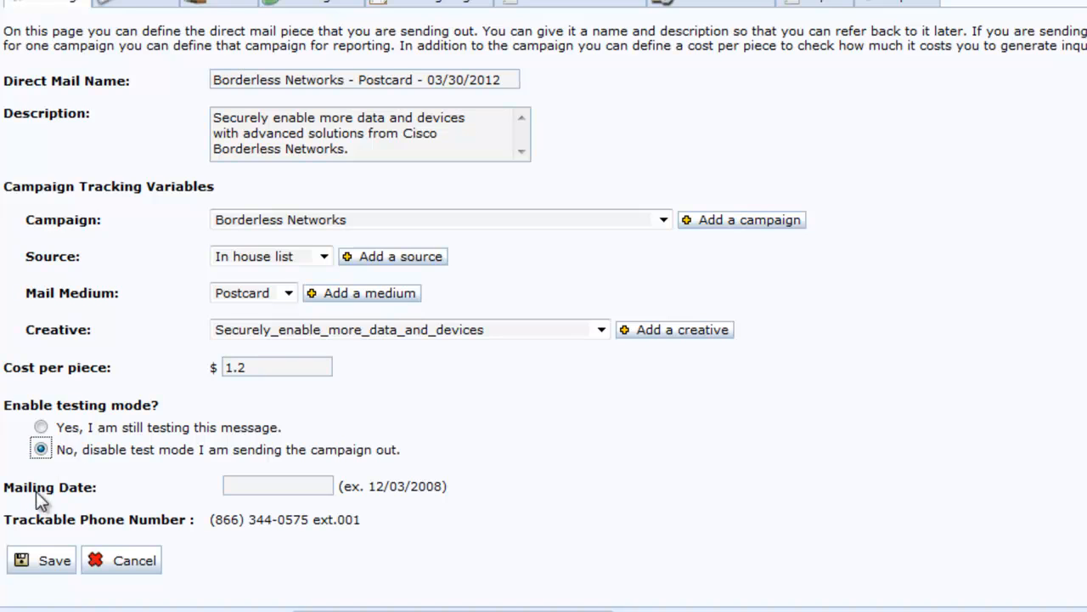
{"action": "left_click", "coordinate": [44, 563]}
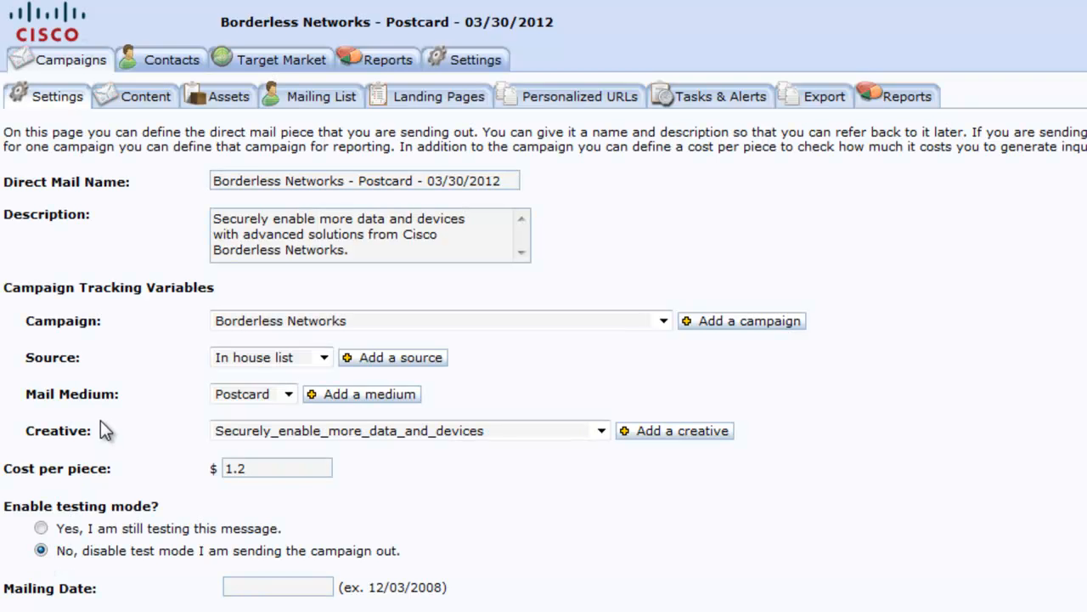
{"action": "left_click", "coordinate": [817, 108]}
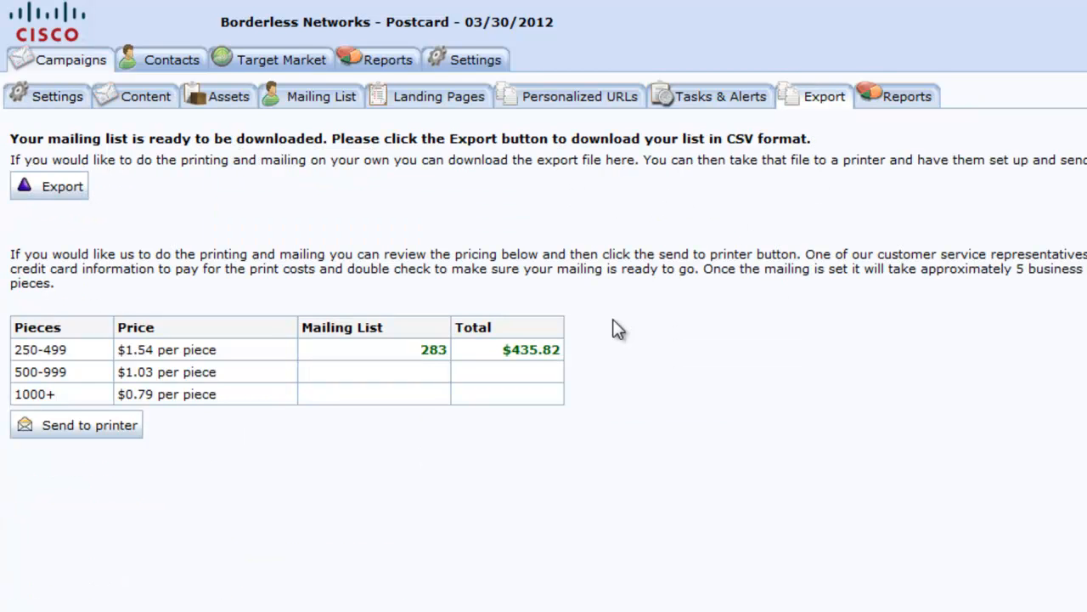
{"action": "left_click", "coordinate": [93, 429]}
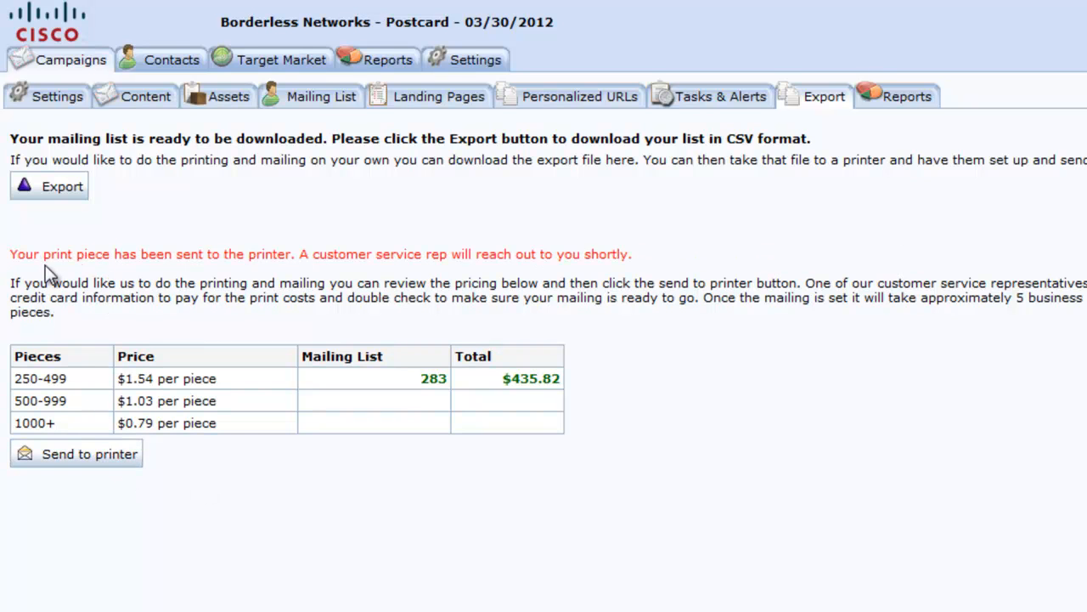